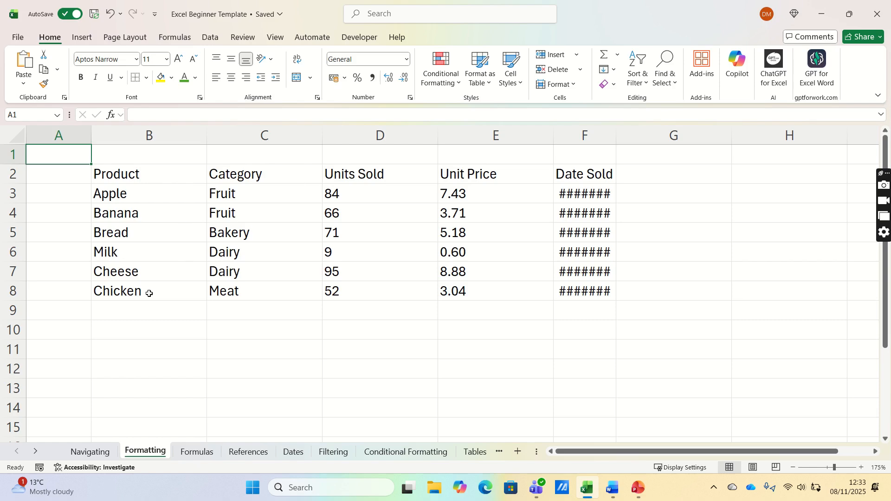
Add a new row below Chicken with the product Beef and the category Meat.
click(117, 306)
text(B)
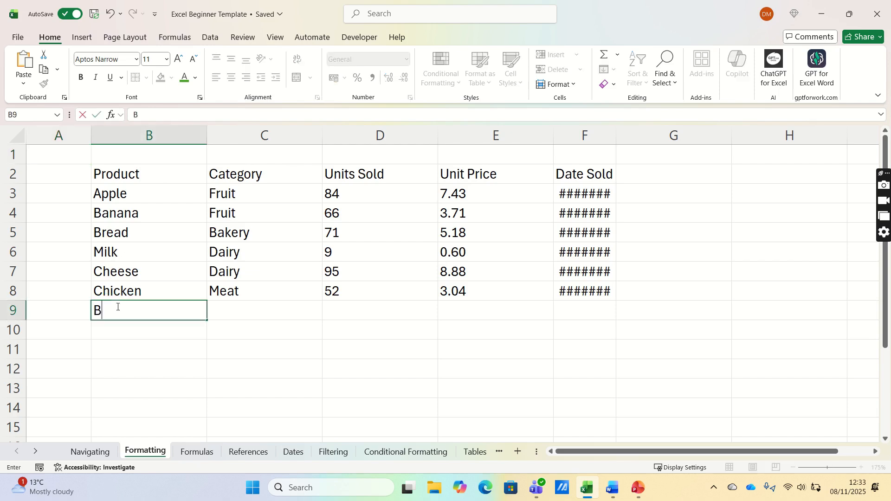
text(eef)
key(Return)
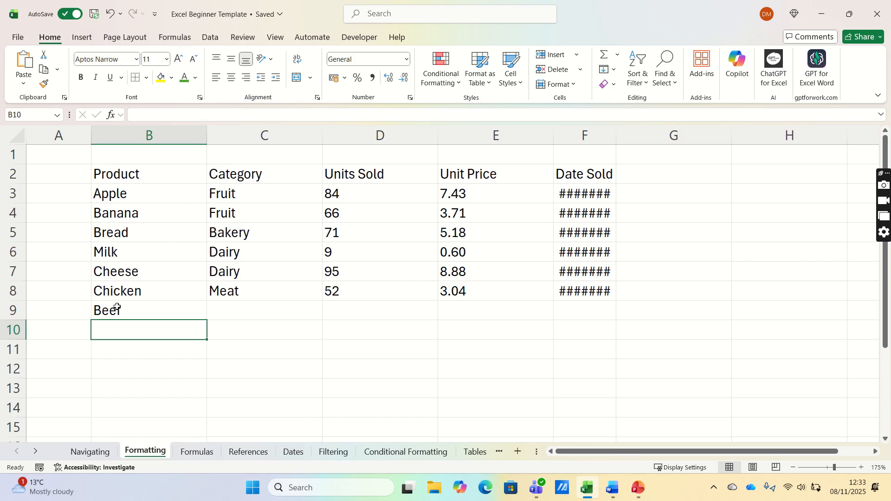
click(117, 308)
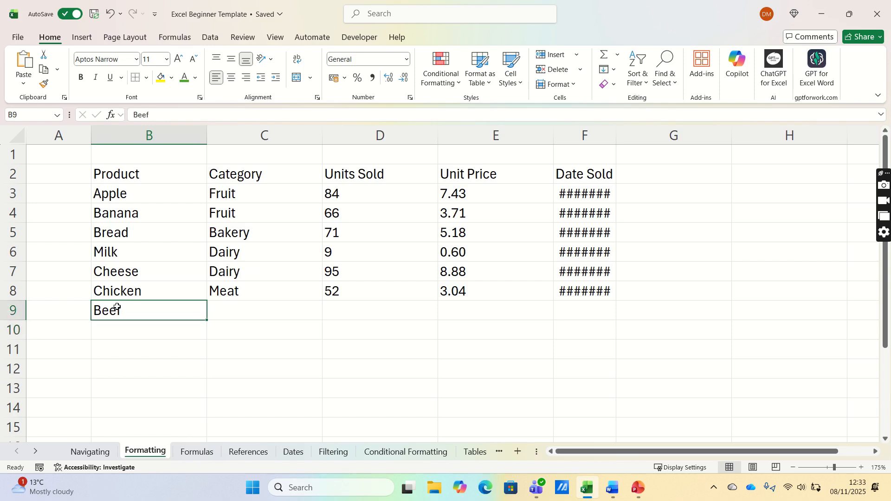
key(Tab)
text(Meat)
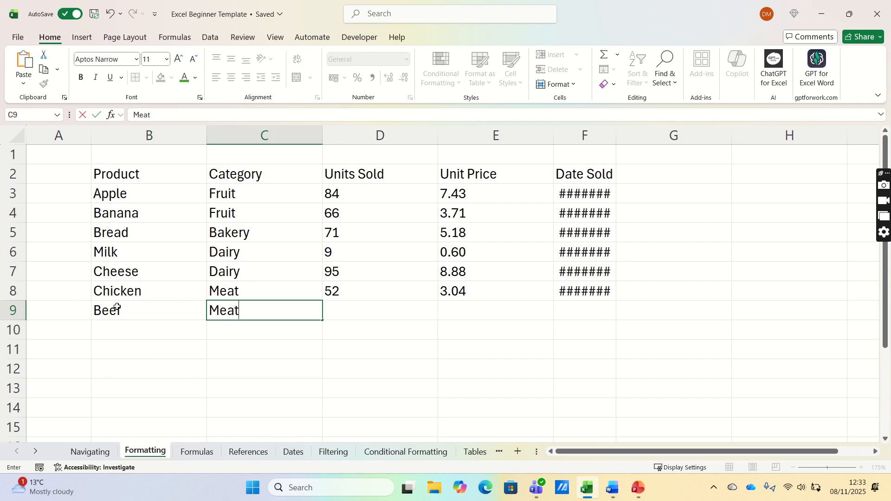
key(Tab)
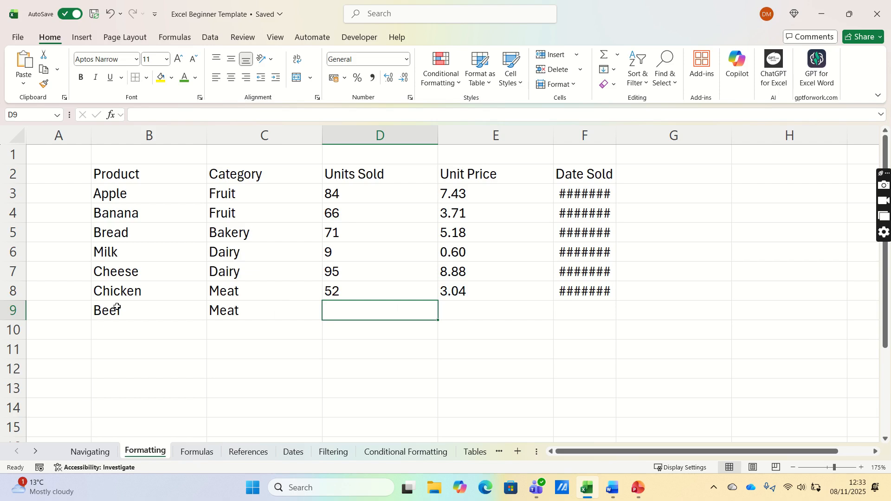
Enter 45 units sold and a unit price of 2.56 for Beef in row 9.
text(45)
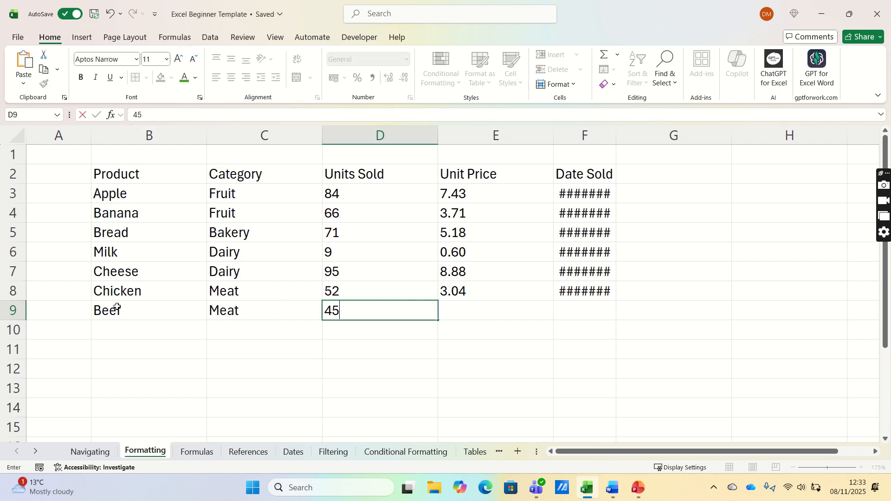
key(Return)
key(Up)
key(Right)
text(2.56)
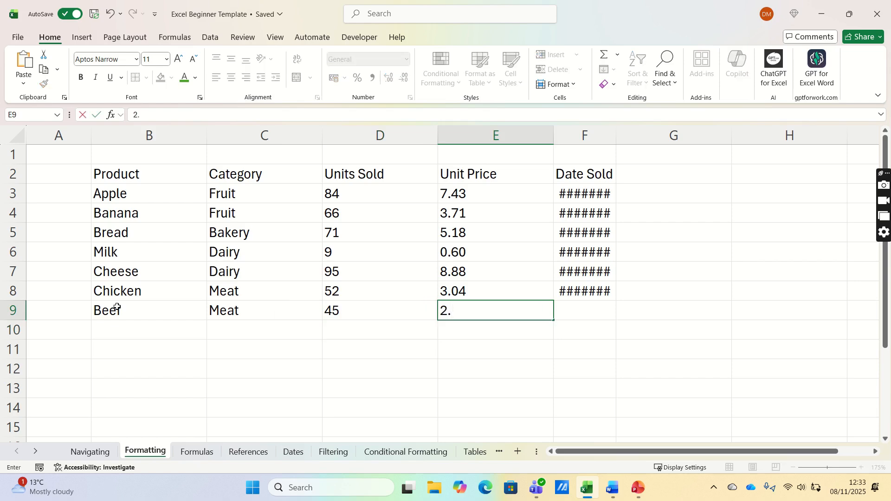
key(Return)
Enter 31/7/2018 as the date sold for Beef in cell F9.
key(Up)
key(Right)
text(31/)
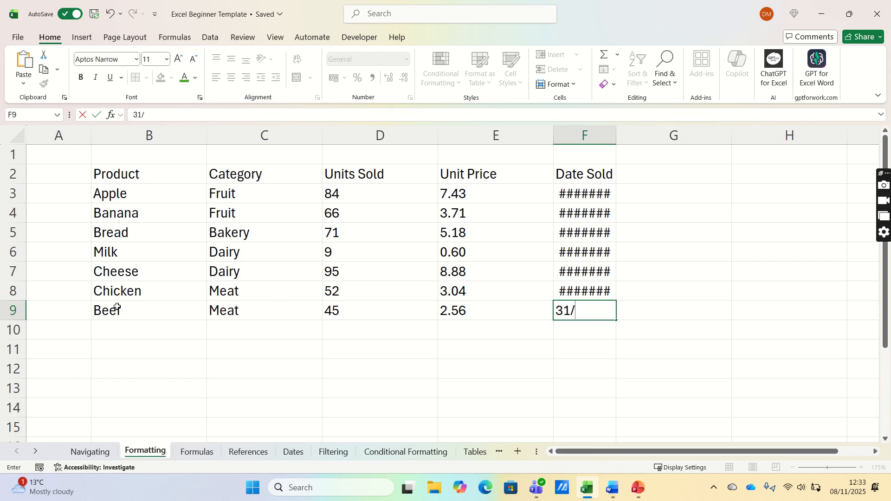
text(7/2018)
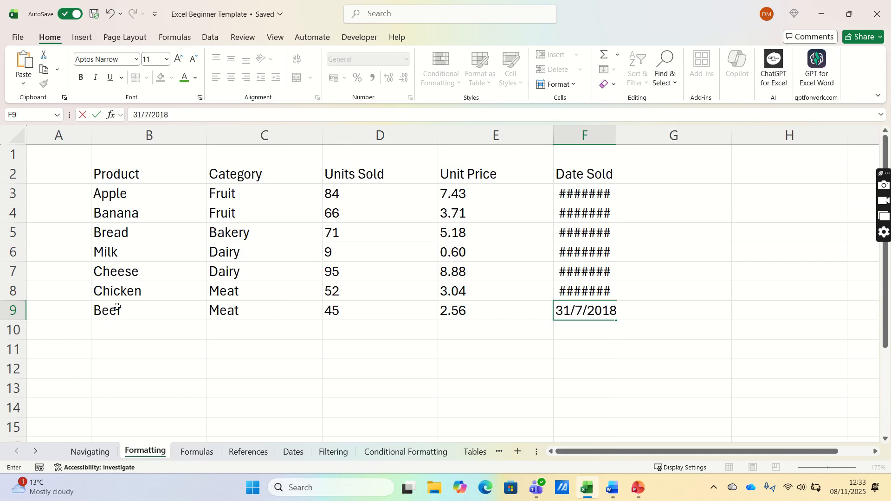
key(Return)
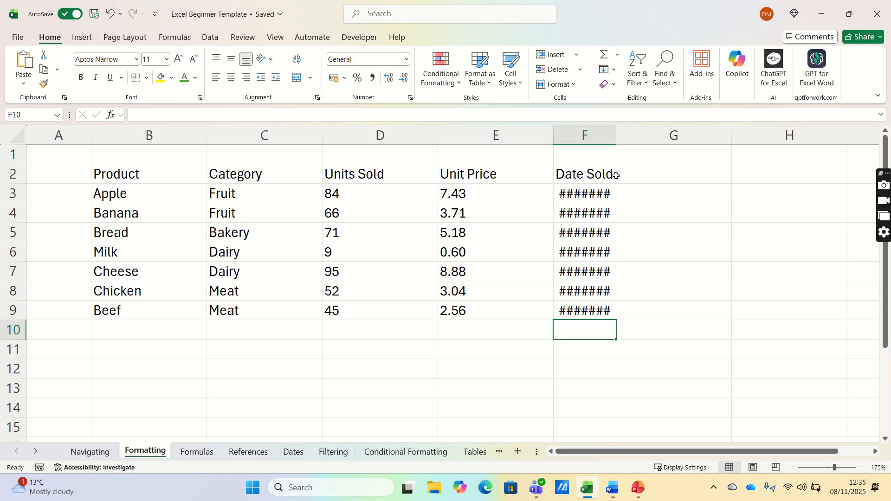
Auto-fit the Date Sold column to its contents, and set its column width to 15.
double_click(617, 134)
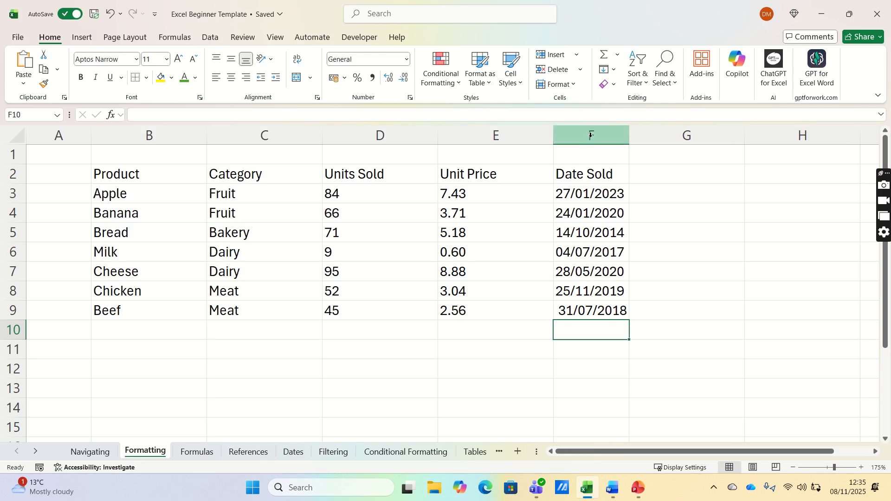
right_click(591, 135)
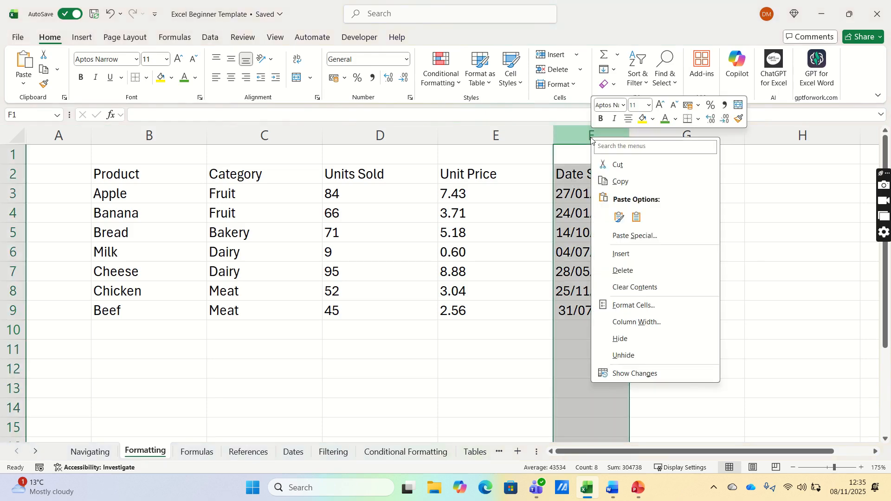
click(627, 323)
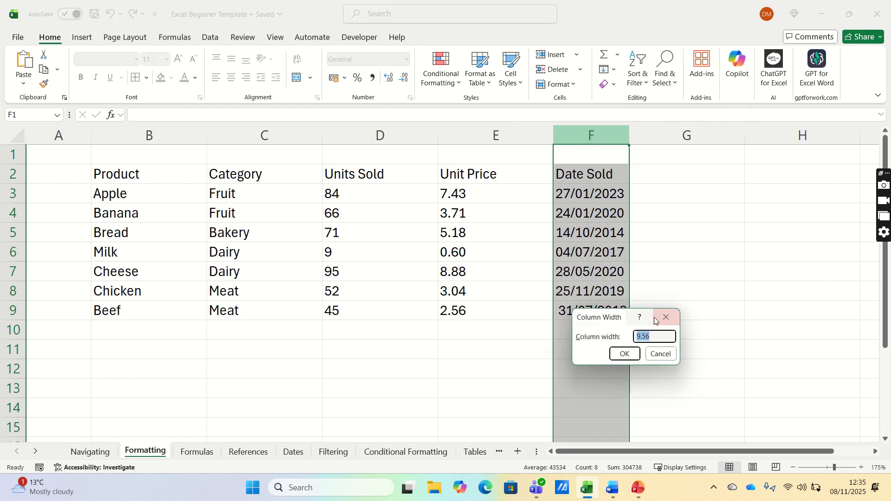
text(15)
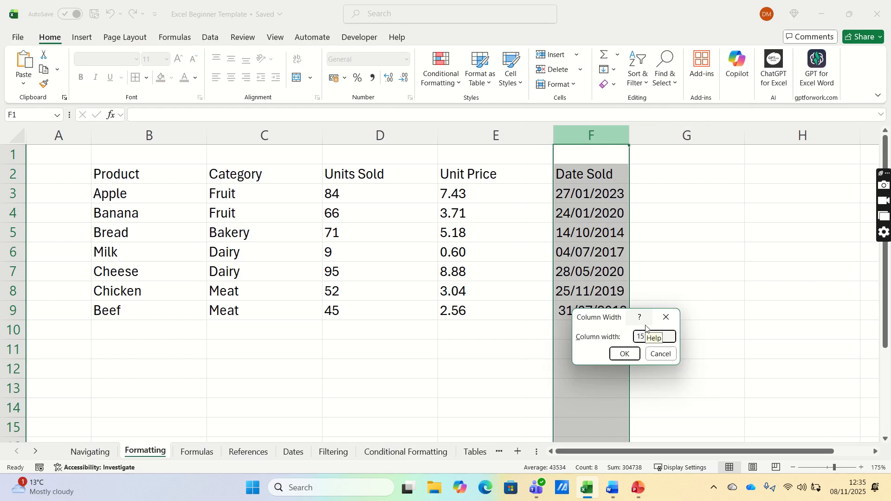
key(Return)
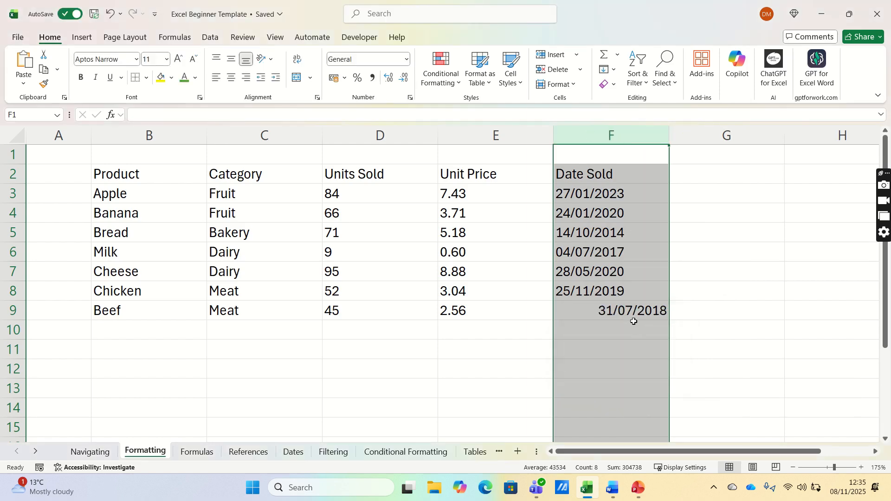
Centre the contents of the whole product table, B2:F9, horizontally.
click(633, 313)
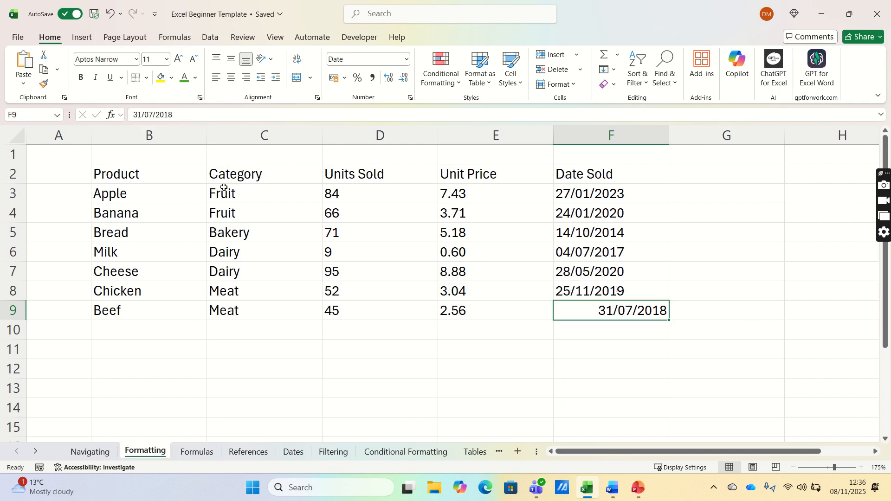
mouse_move(153, 179)
mouse_down()
mouse_move(332, 272)
mouse_move(617, 292)
mouse_move(622, 309)
mouse_move(597, 304)
mouse_up()
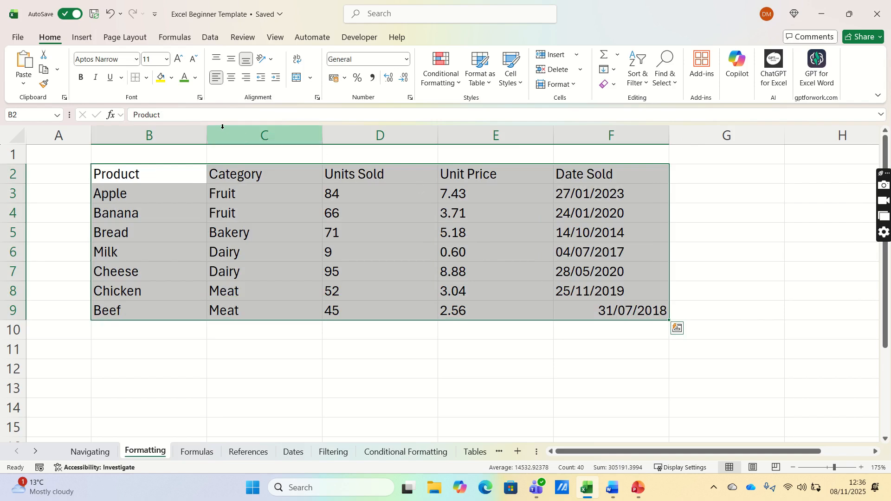
click(234, 83)
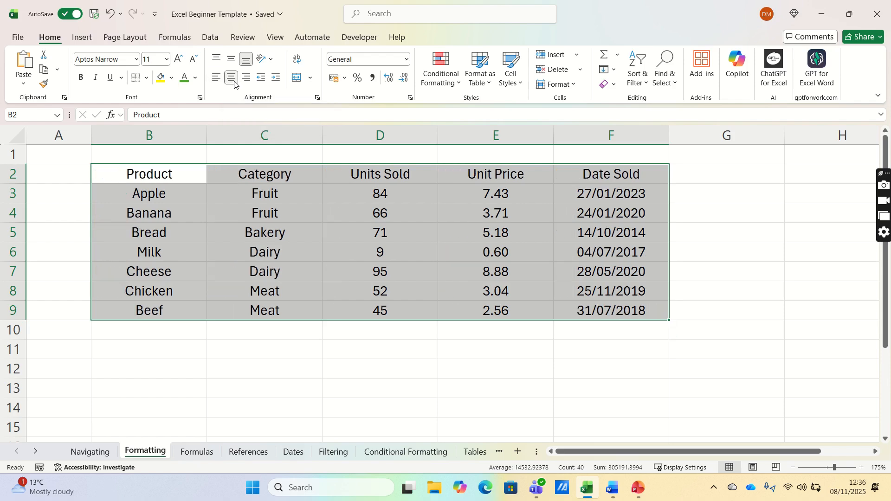
Make the header row B2:F2 bold and give it a very light grey fill.
click(183, 181)
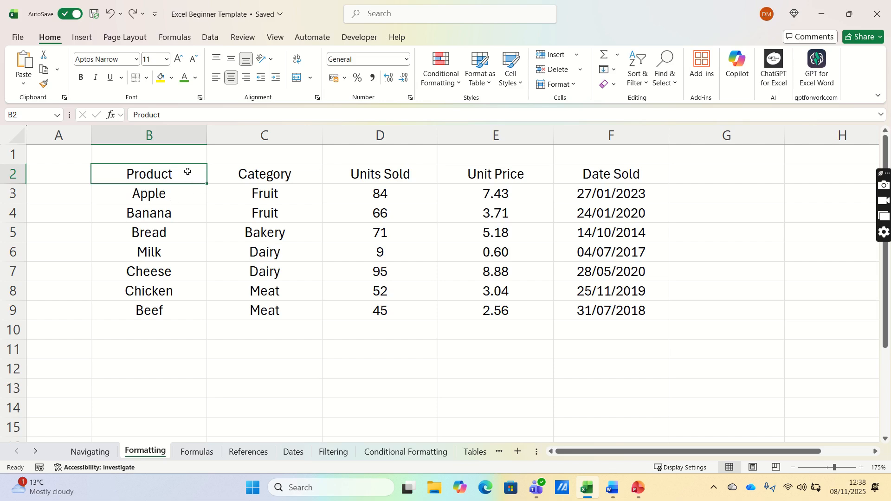
drag(188, 172, 602, 172)
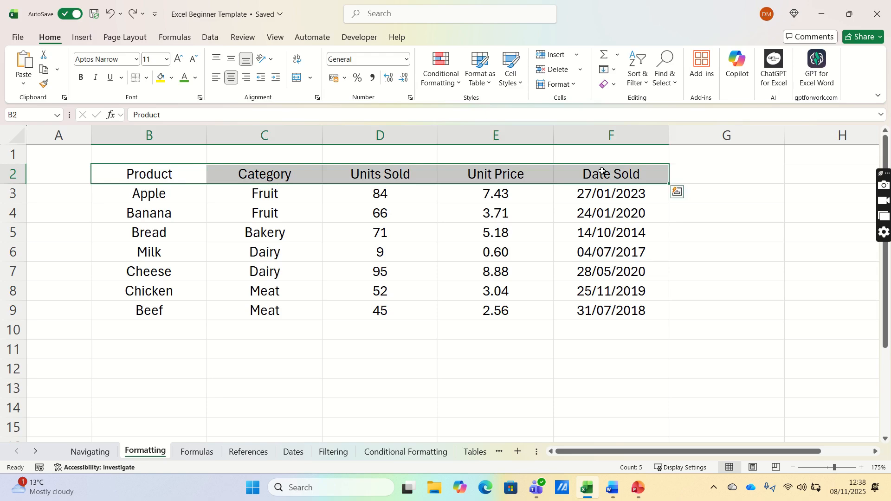
click(80, 79)
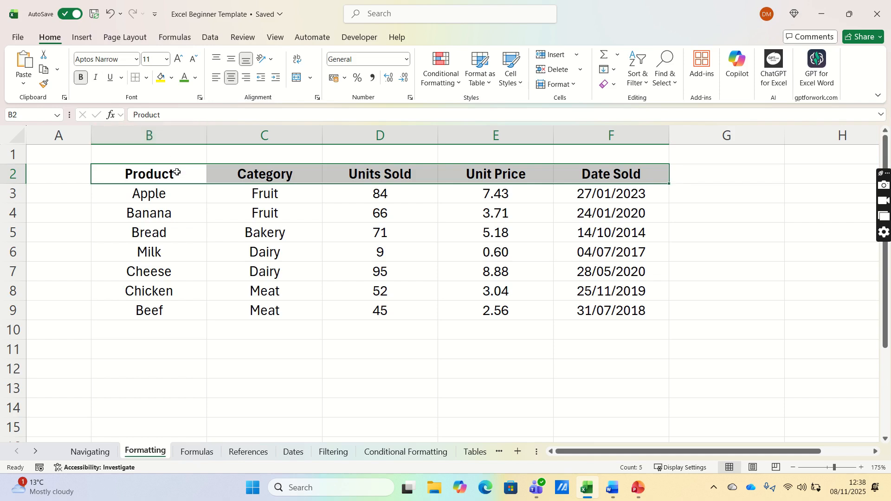
click(171, 78)
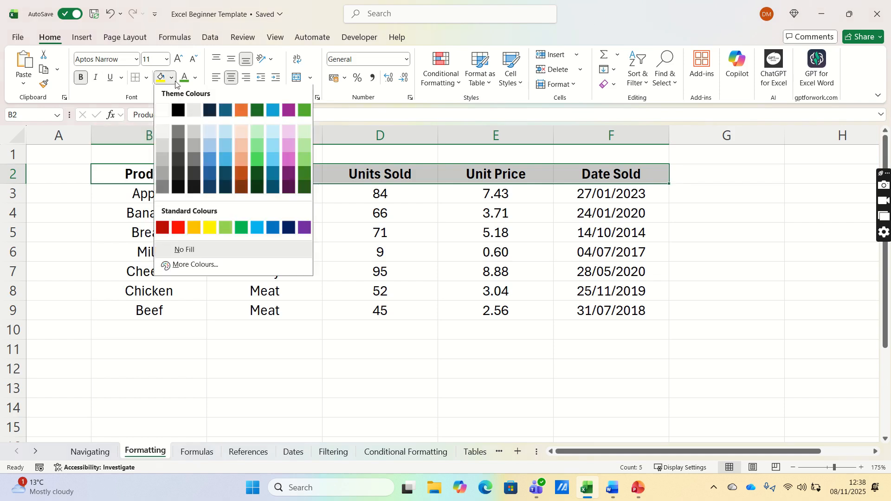
click(165, 134)
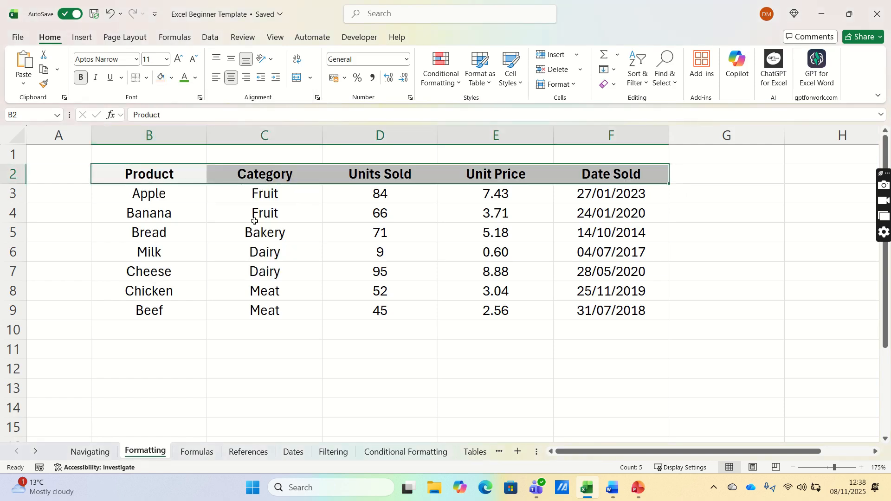
Apply All Borders to the whole table, B2:F9.
drag(174, 171, 582, 306)
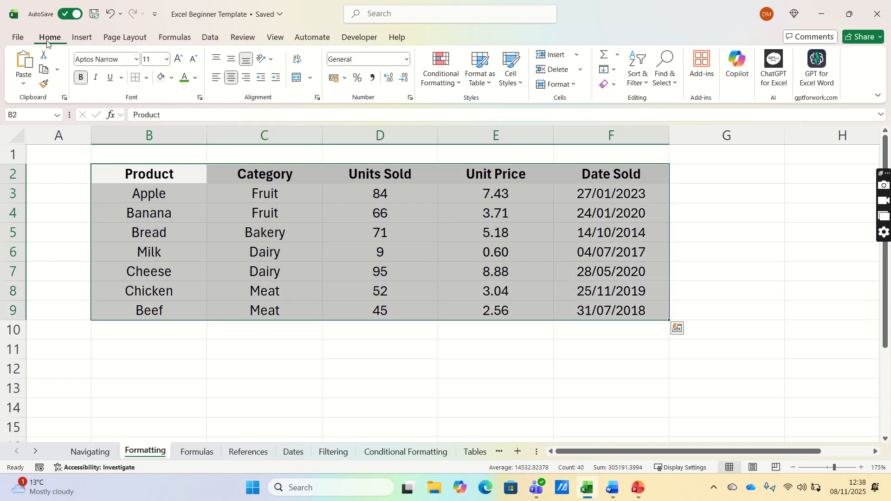
click(146, 78)
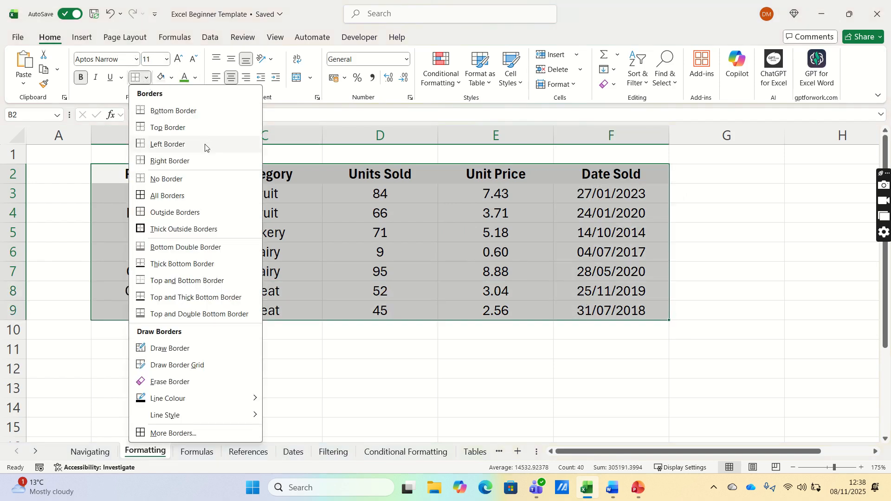
click(171, 198)
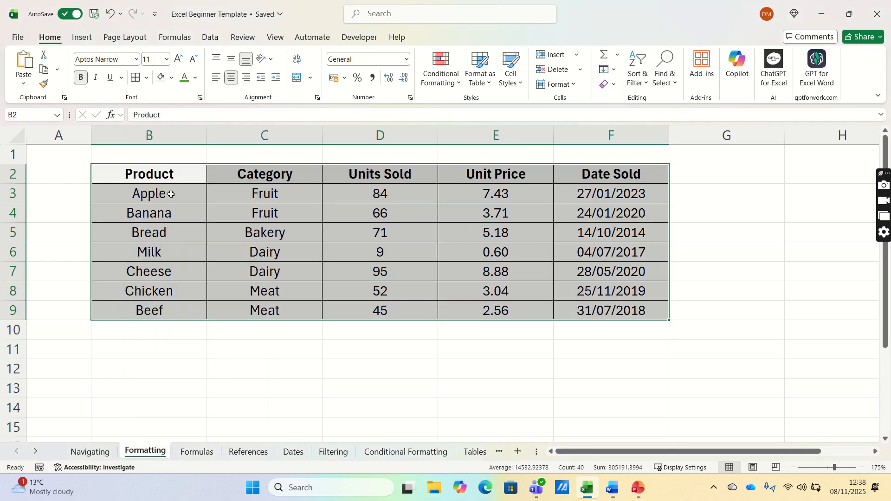
click(175, 170)
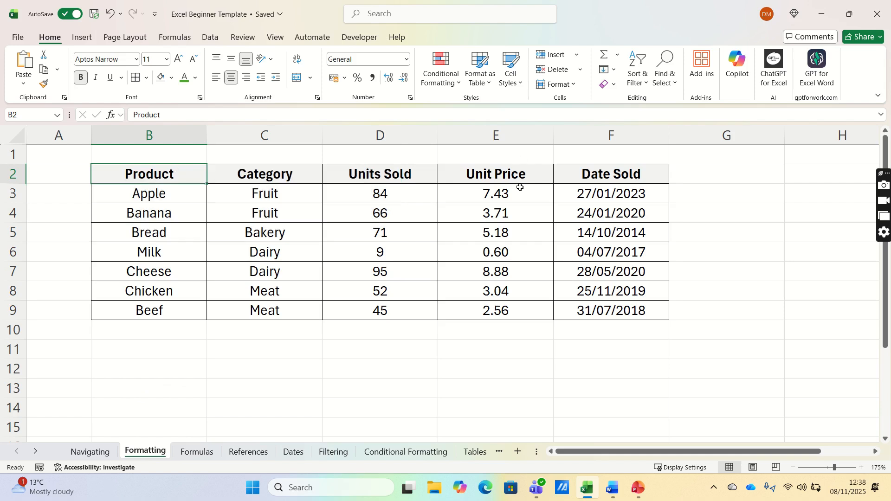
Format the unit prices in E3:E9 as Currency with the £ symbol and two decimal places.
drag(500, 193, 504, 309)
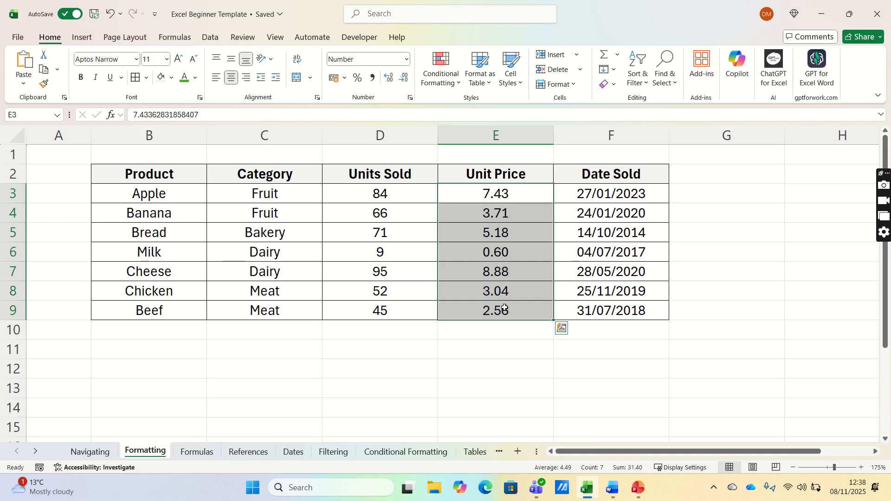
right_click(504, 308)
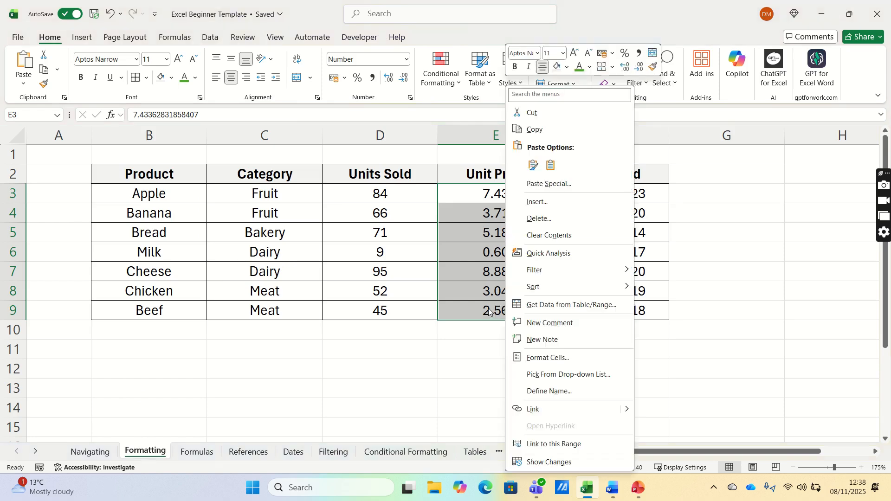
click(539, 361)
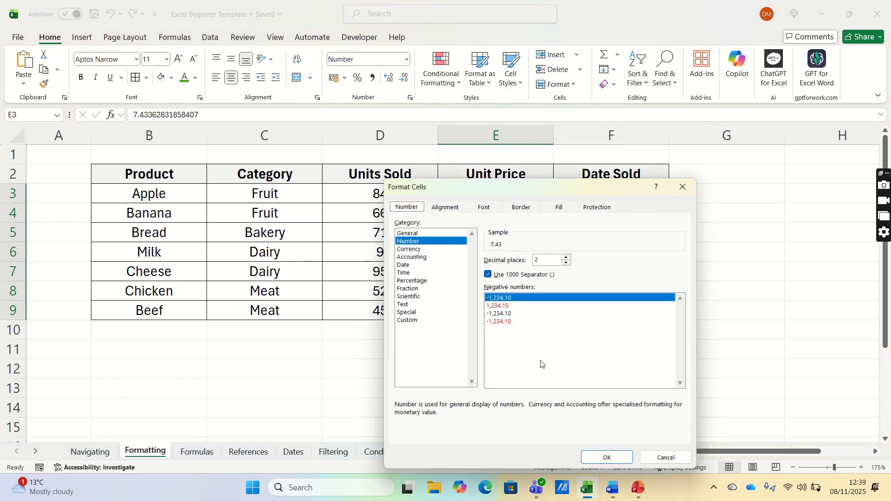
click(410, 249)
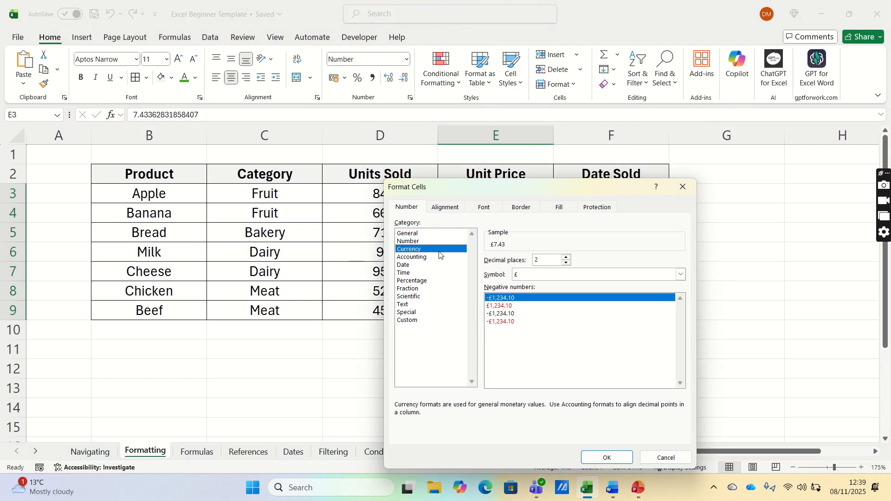
click(606, 457)
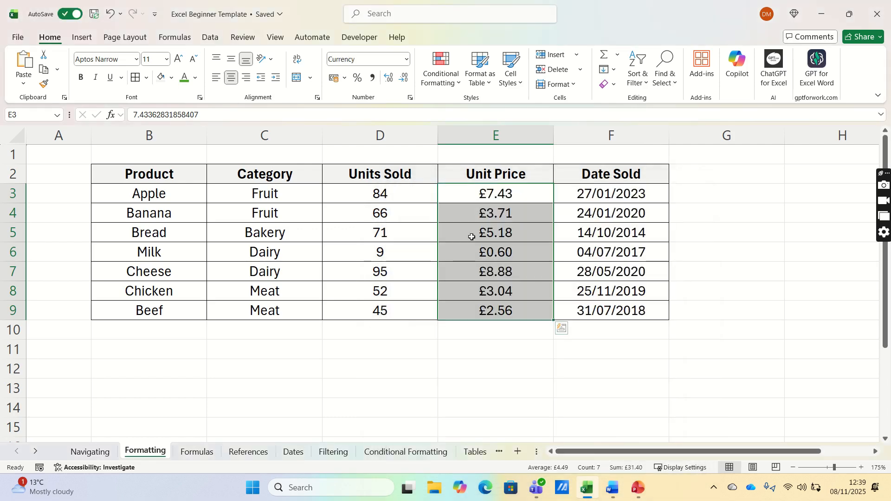
click(516, 179)
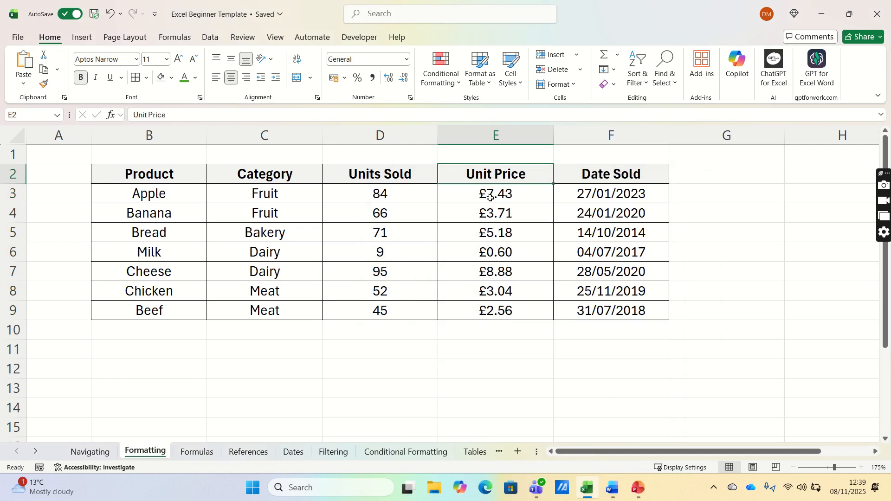
Hide the gridlines on the Formatting sheet.
click(172, 345)
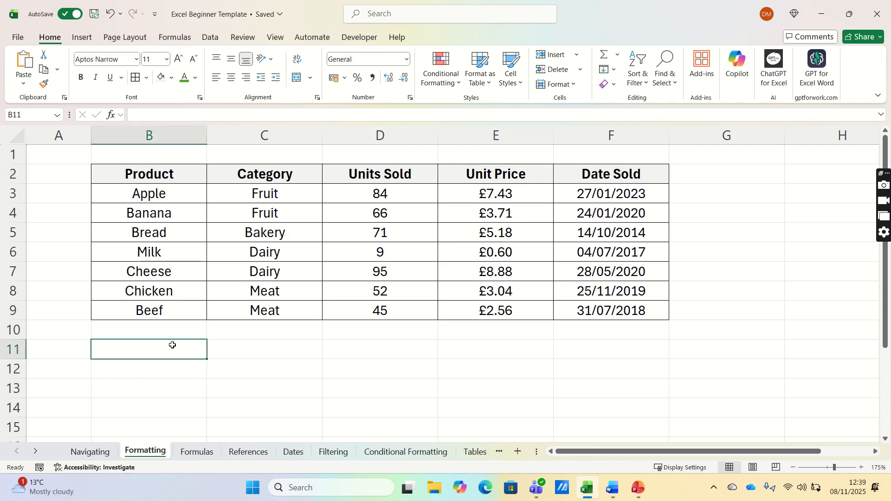
click(274, 40)
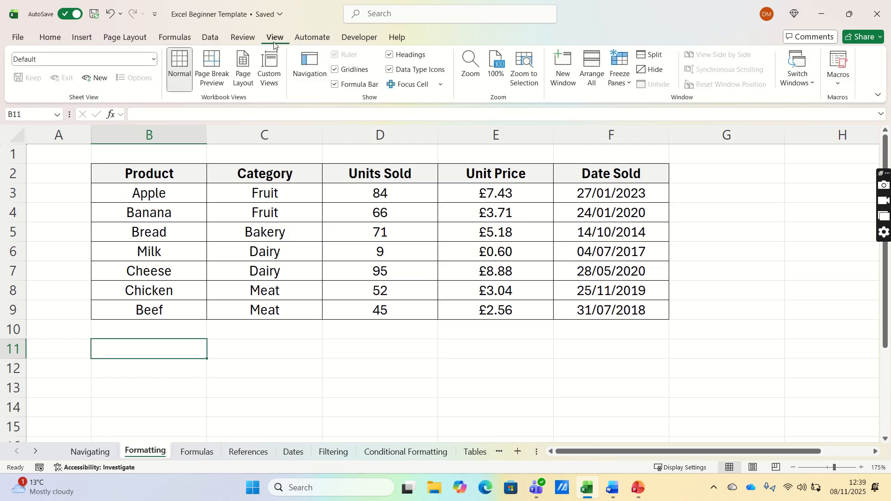
click(335, 70)
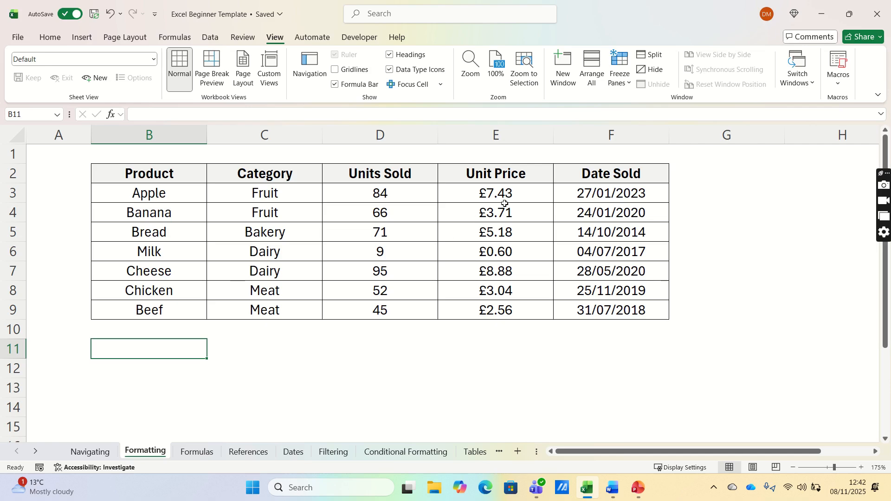
Add a Greater Than conditional formatting rule to the unit prices in E3:E9, using 3 and Green Fill with Dark Green Text.
drag(509, 188, 503, 310)
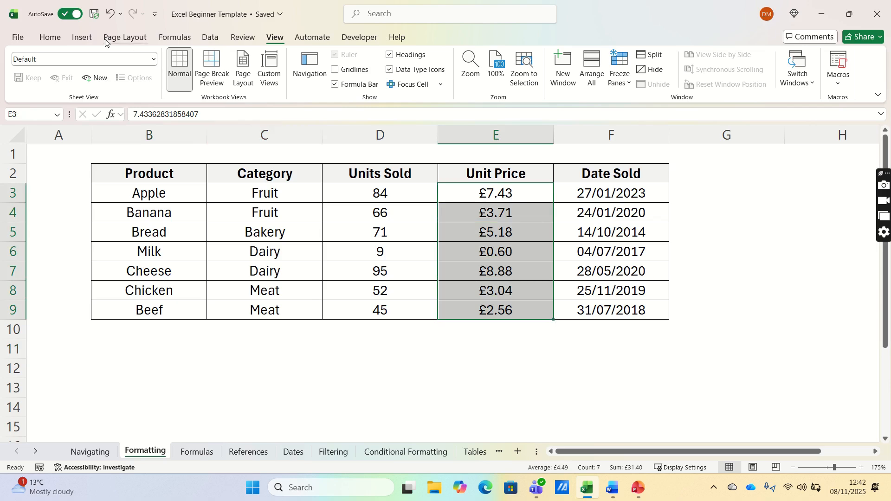
click(49, 37)
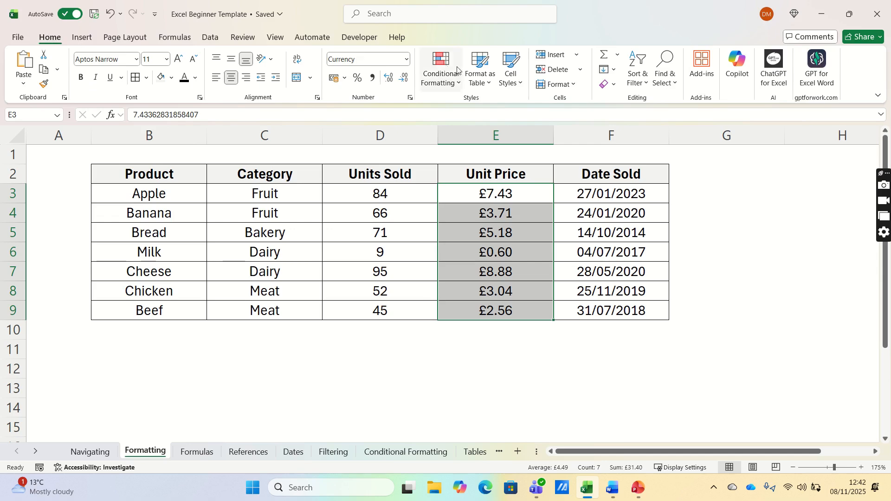
click(451, 82)
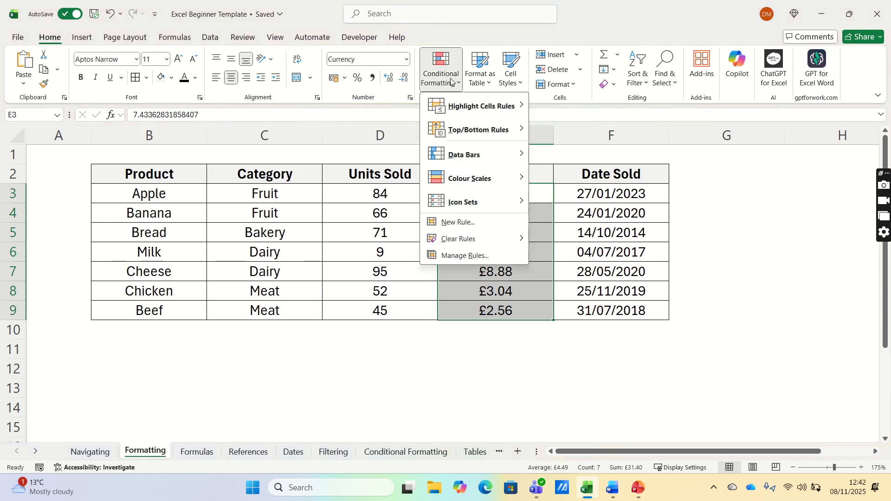
mouse_move(498, 113)
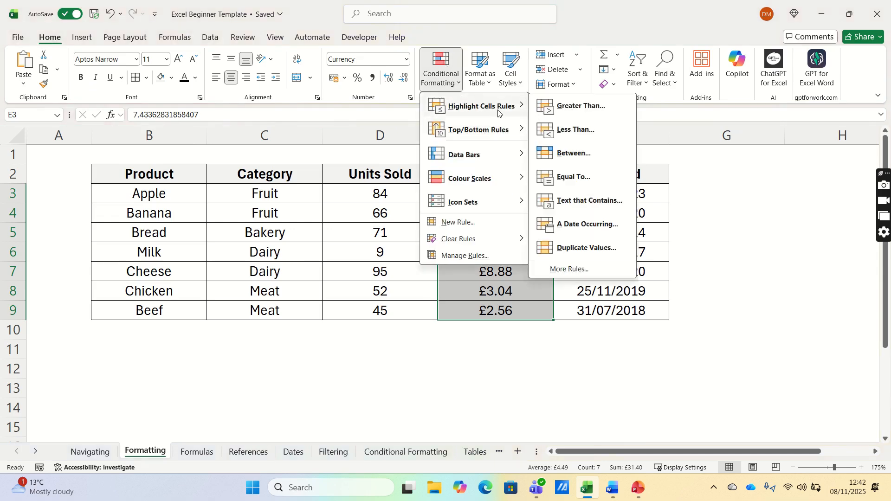
click(584, 111)
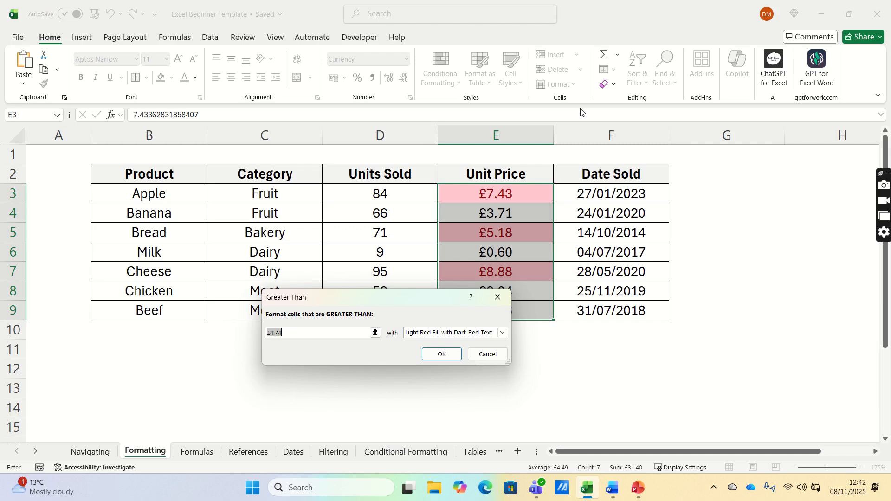
text(3)
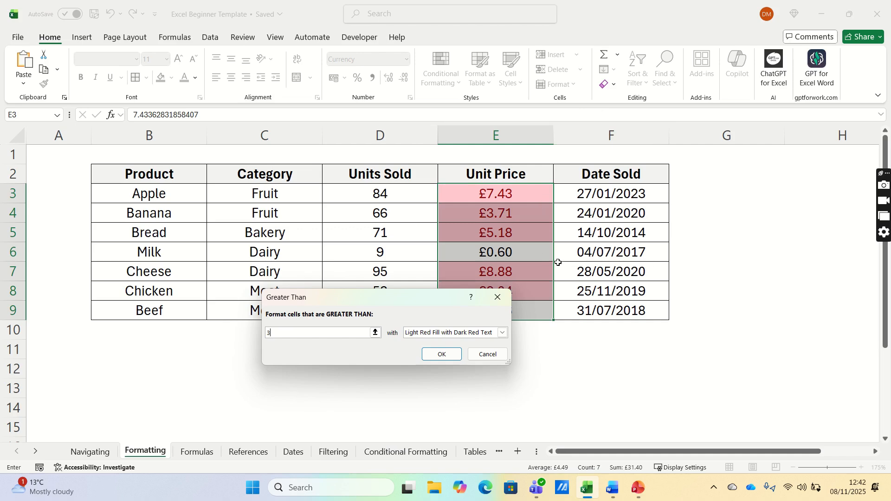
click(480, 336)
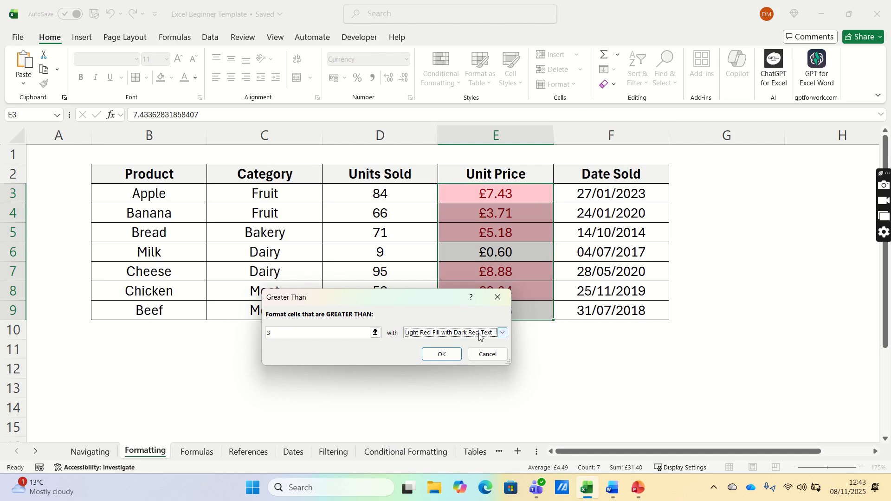
click(480, 336)
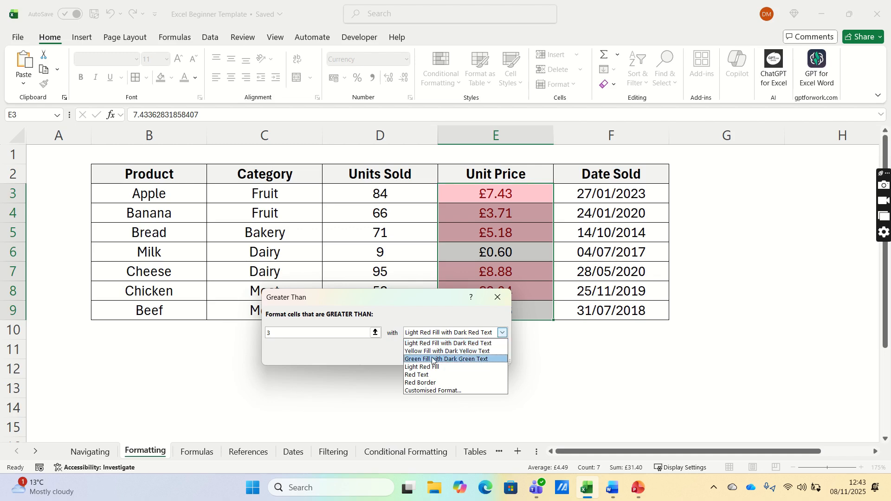
click(464, 359)
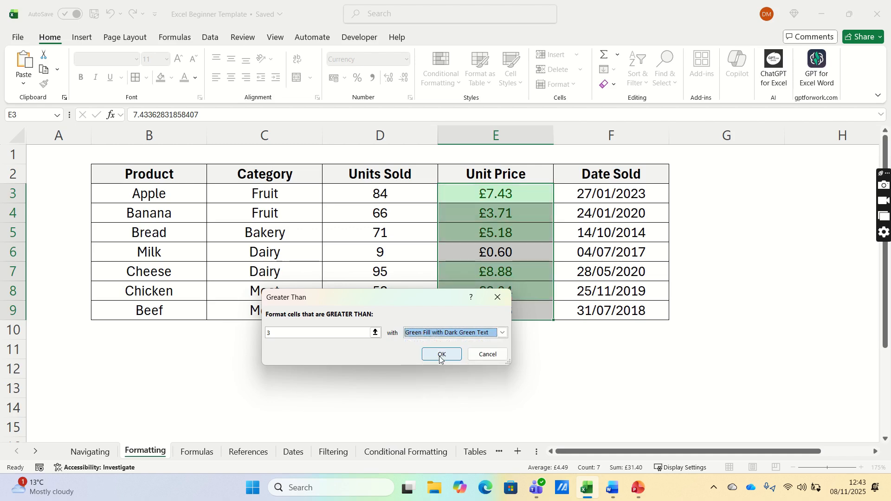
click(439, 355)
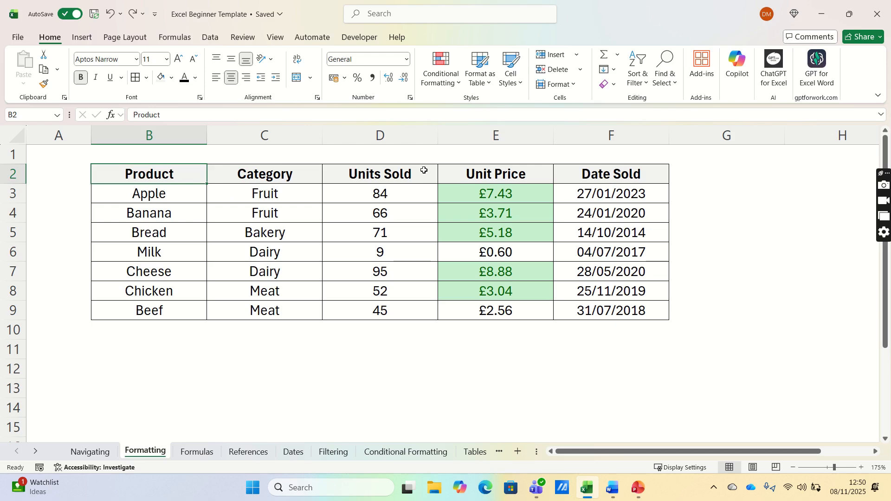
Copy the Units Sold column, D2:D9, to G2:G9 and clear the copied numbers in G3:G9, keeping their formatting.
drag(408, 171, 380, 308)
key(ctrl+c)
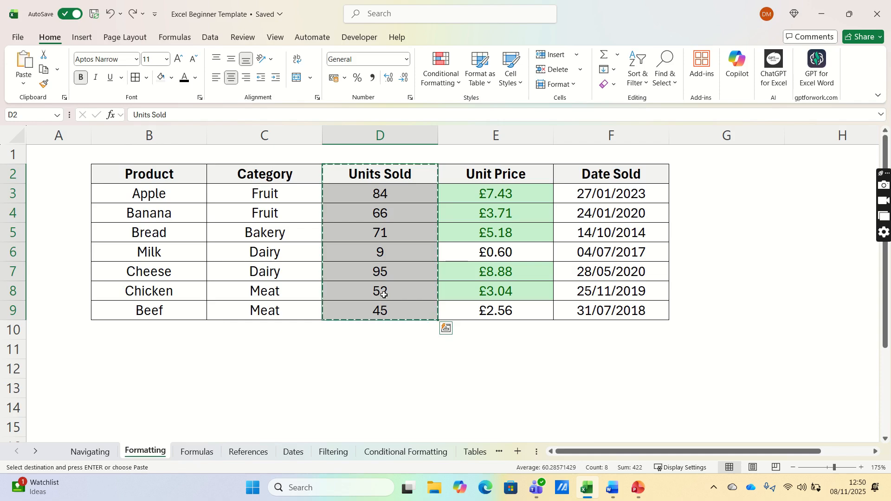
key(ctrl+q)
click(707, 173)
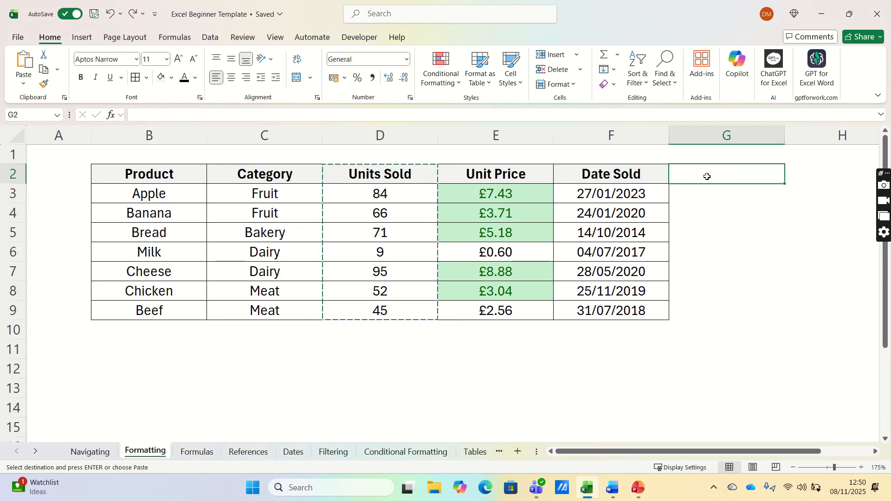
key(ctrl+v)
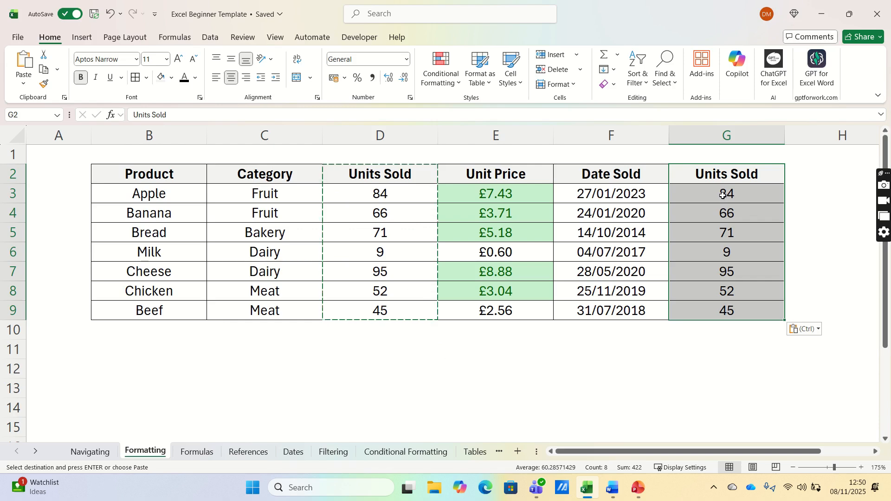
drag(723, 195, 726, 311)
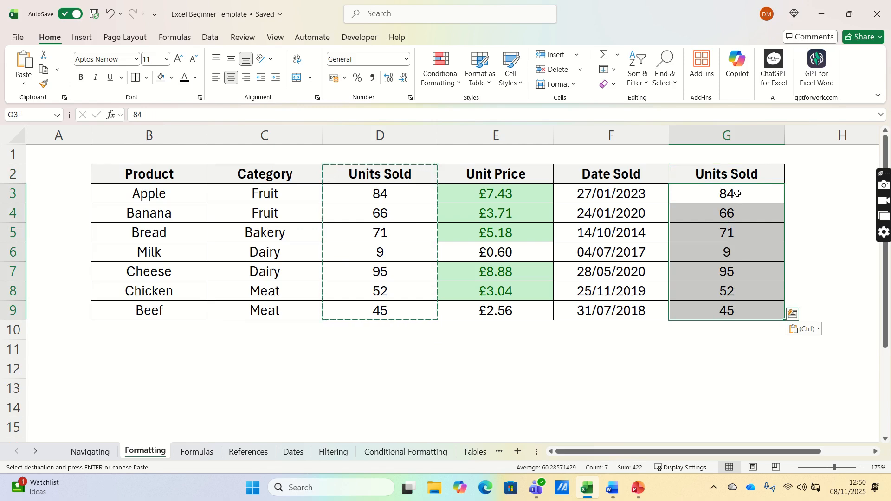
key(Delete)
Change the header in G2 to "Total Revenue".
key(Up)
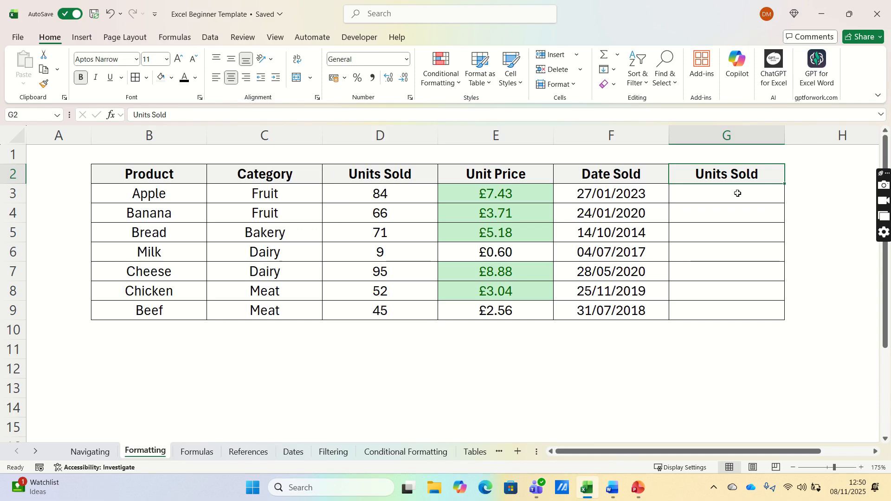
text(To)
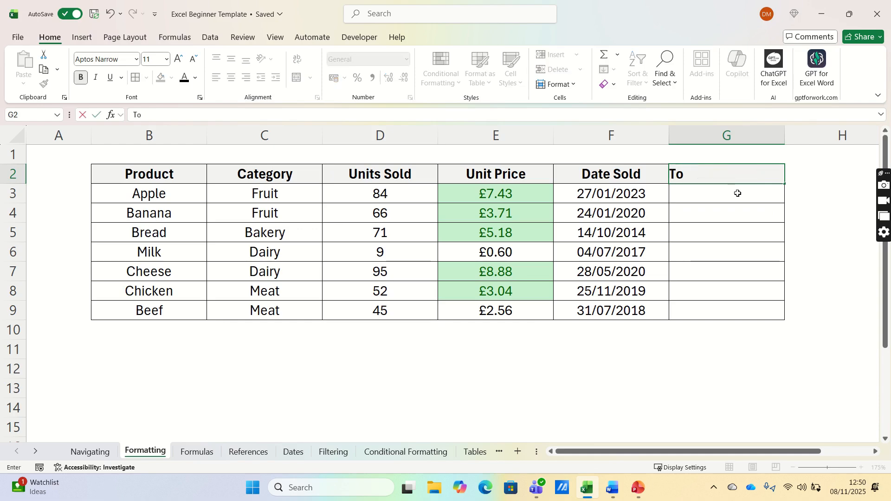
text(tal Revenue)
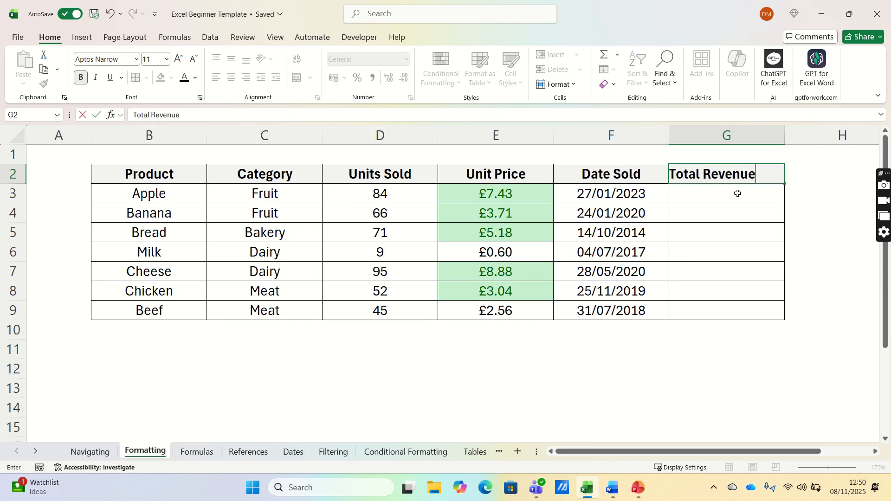
key(Return)
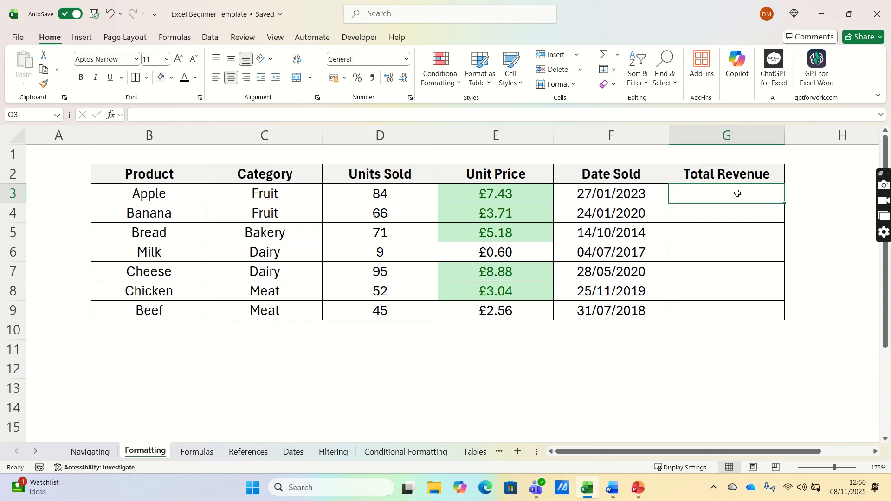
Enter the formula =D3*E3 in G3 to multiply Apple's units sold by its unit price.
text(=)
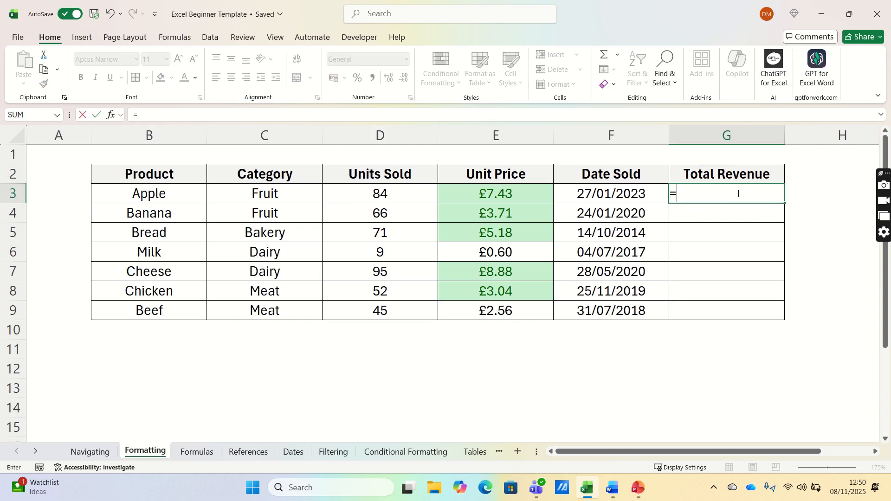
text(d3*)
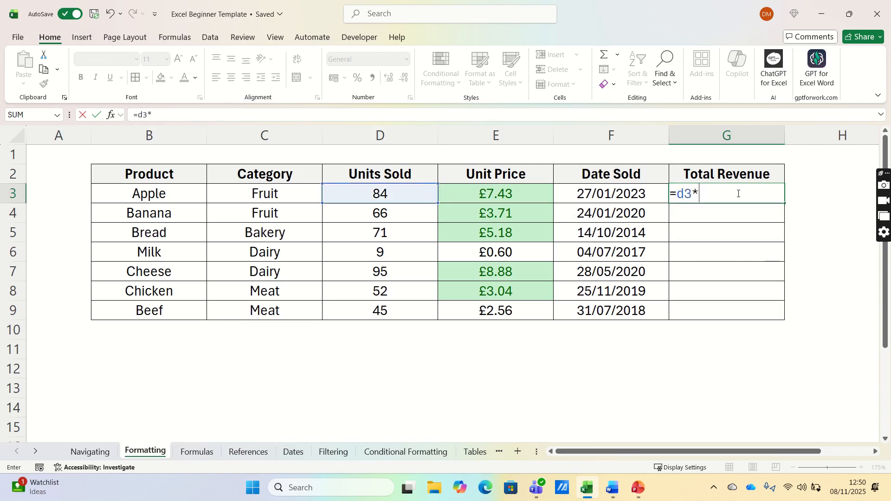
key(Left)
key(Left)
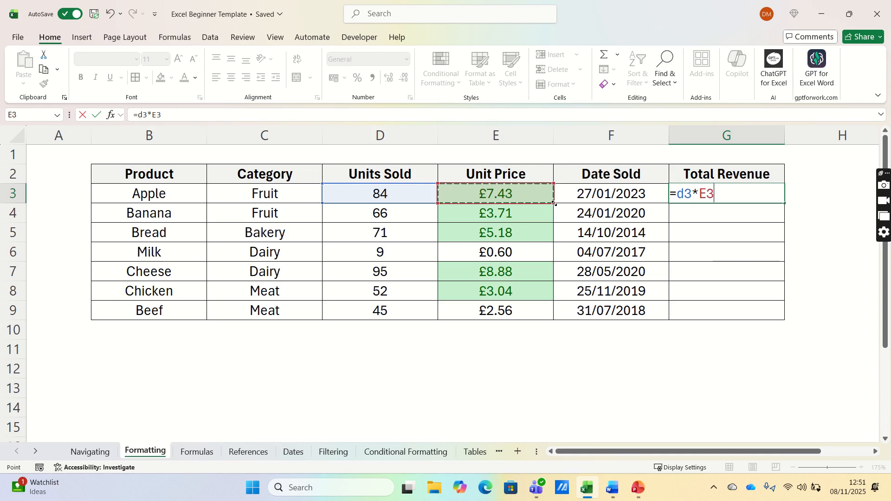
key(Return)
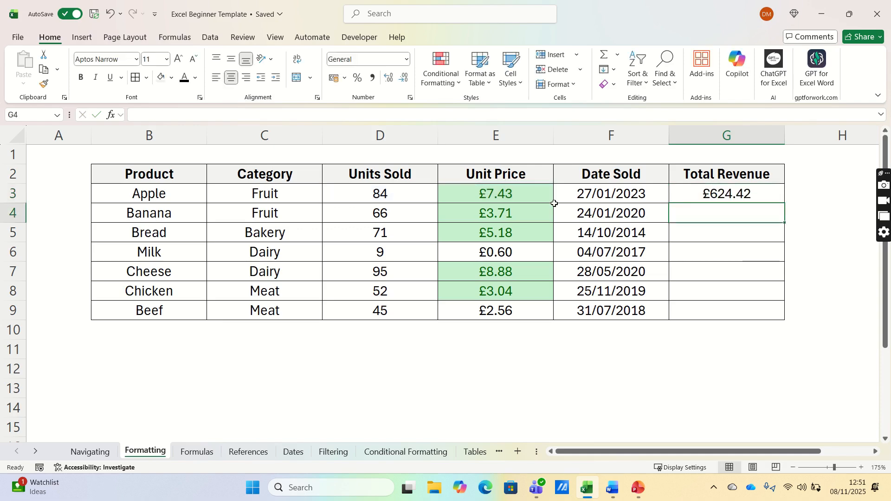
Fill the revenue formula from G3 down to G9.
click(761, 194)
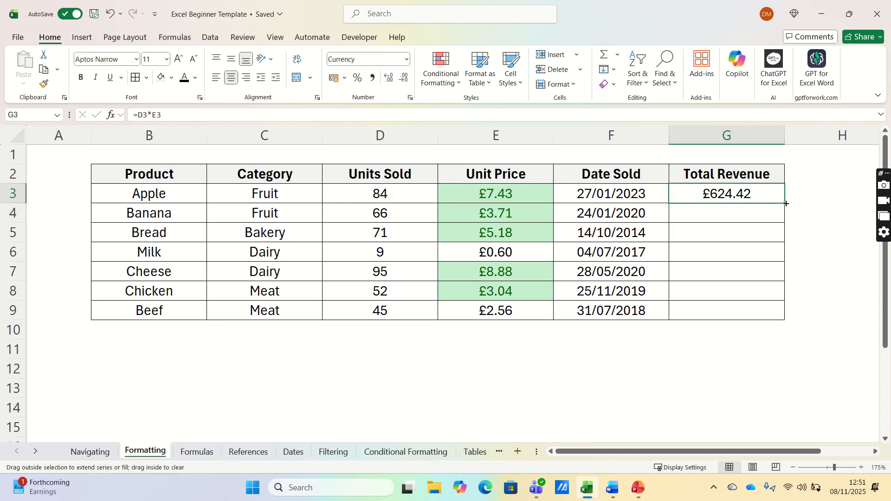
double_click(786, 203)
drag(774, 207, 747, 214)
Check the cell references of the filled Total Revenue formulas in G4, G5 and G6, and return to B2.
click(747, 215)
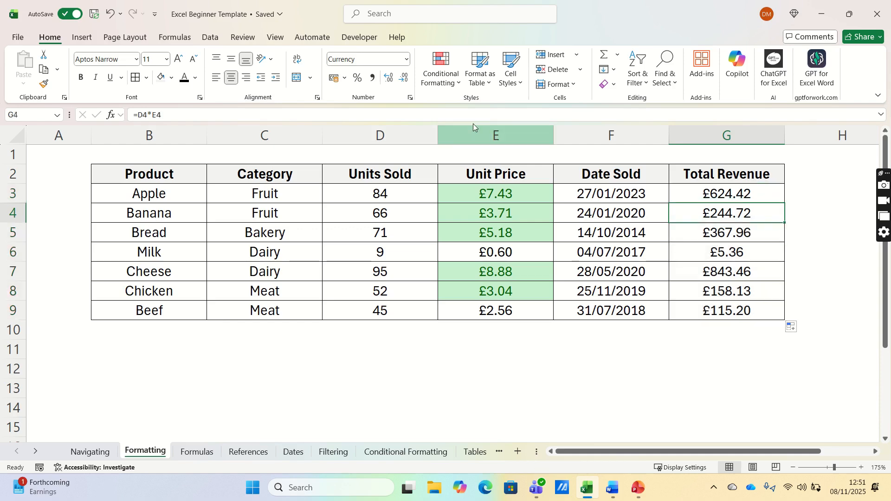
click(473, 116)
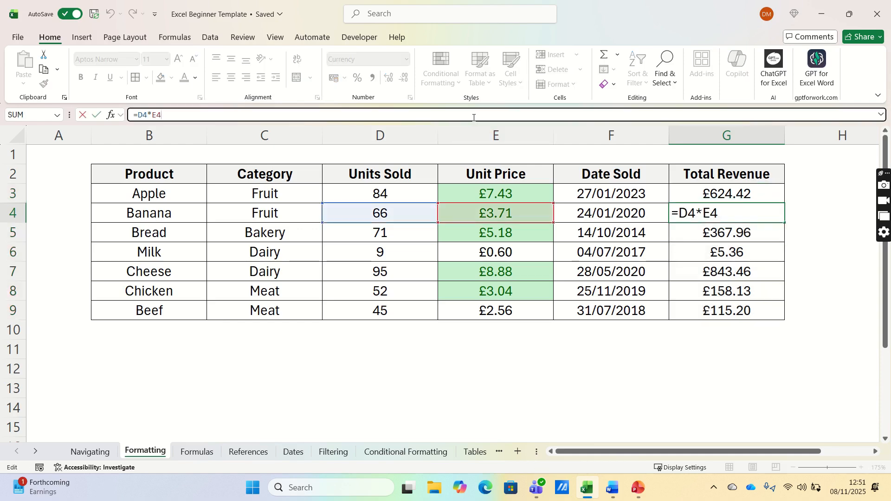
key(Return)
click(473, 116)
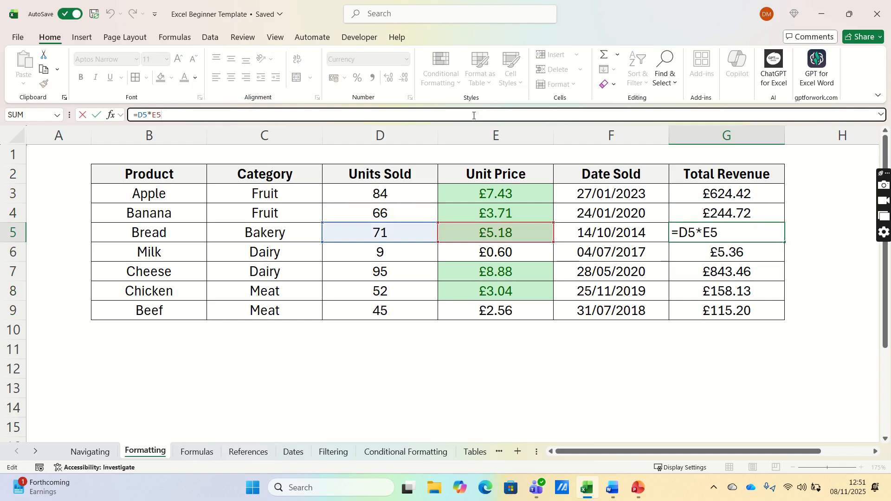
key(Return)
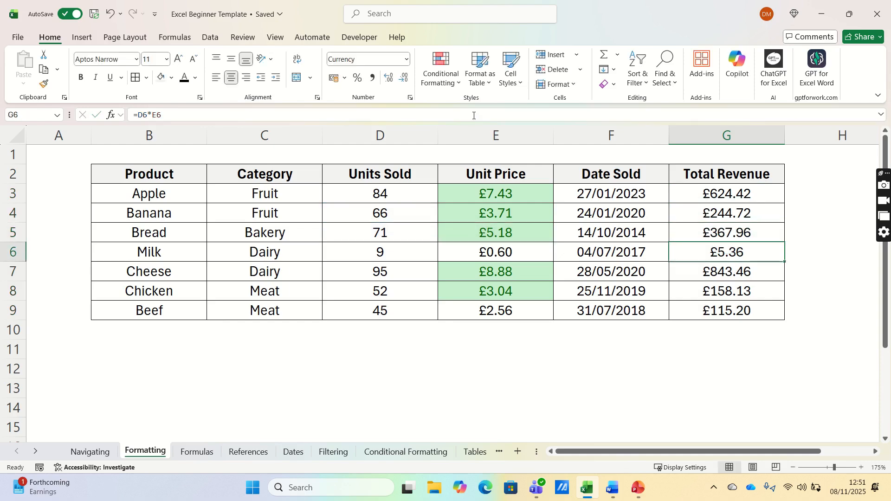
click(473, 111)
key(Return)
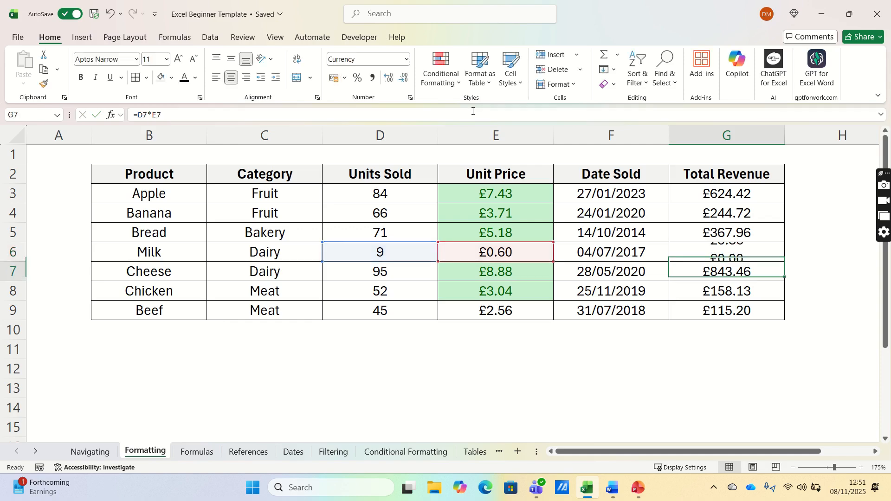
key(ctrl+Up)
key(Down)
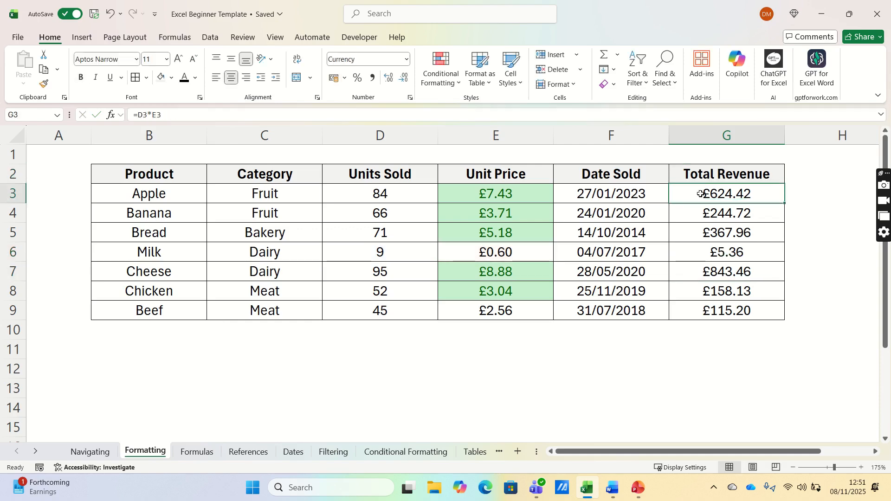
key(Up)
key(ctrl+Left)
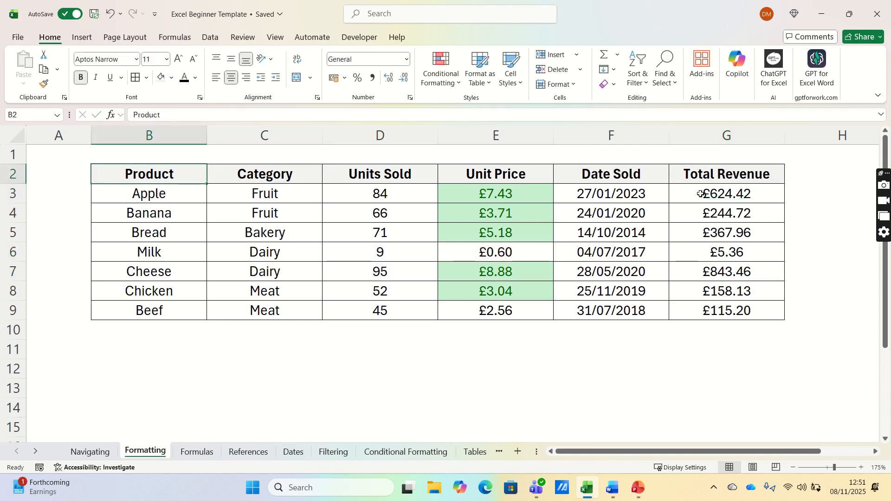